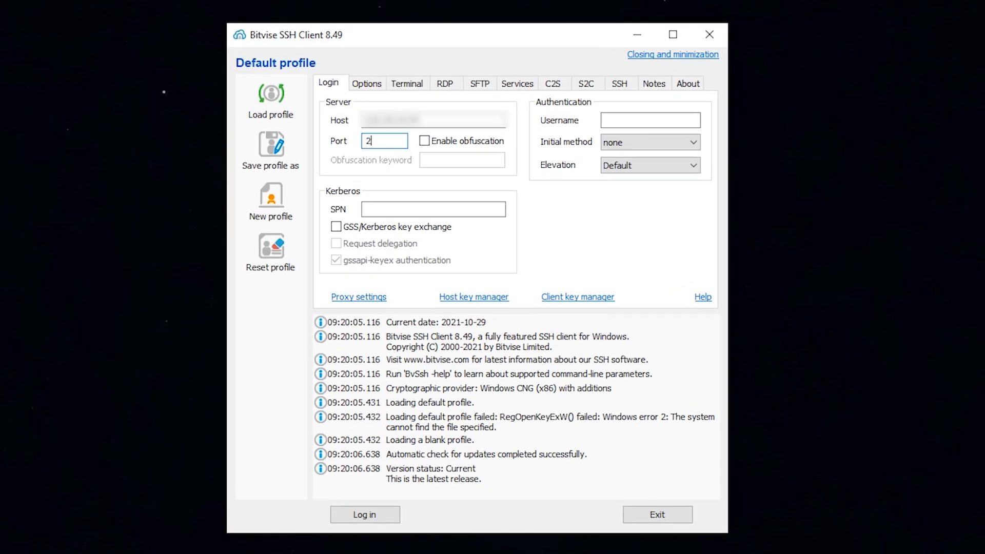
pyautogui.write('22')
# Enter the server address, port 22 and user root, reaching the host key verification prompt
pyautogui.press('Tab')
pyautogui.write('root')
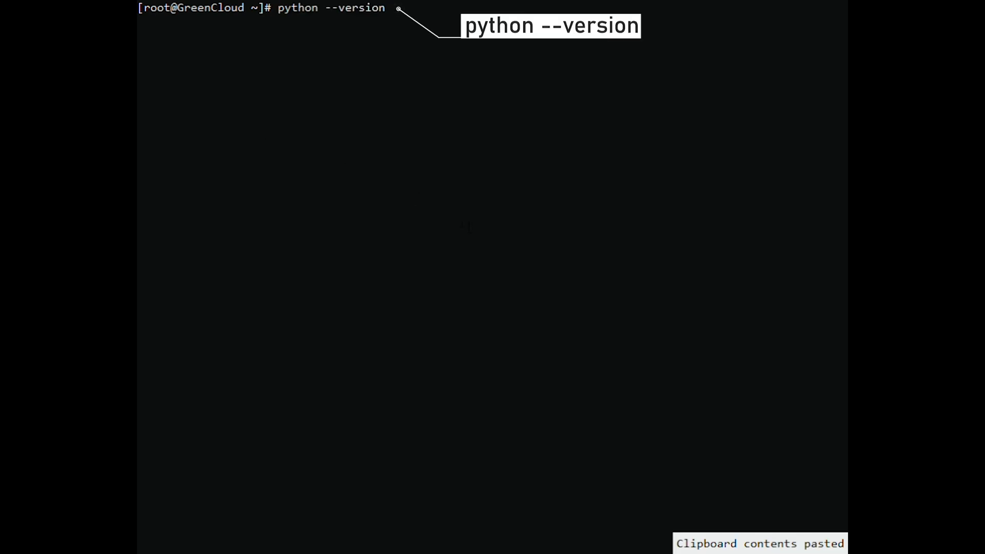
# Run python --version, which reports the default Python 2.7.5
pyautogui.press('Return')
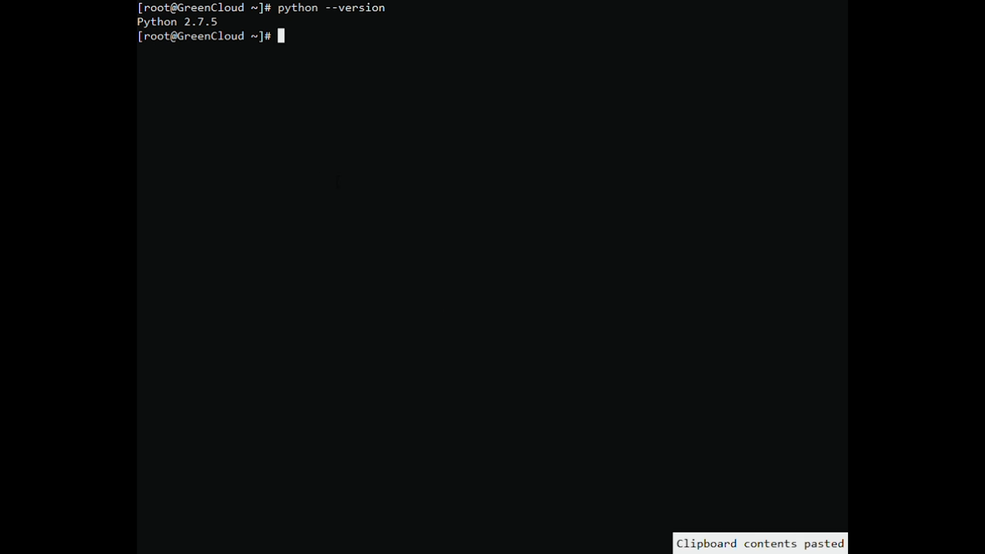
pyautogui.write('yum -y update')
# Run yum -y update, install yum-utils, and groupinstall the development tools
pyautogui.press('Return')
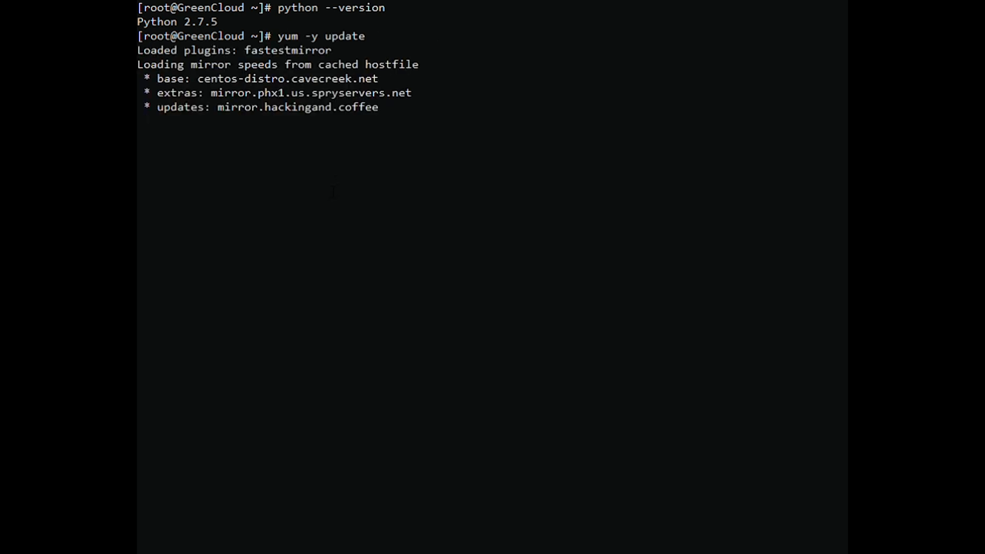
pyautogui.write('yum -y install yum-utils')
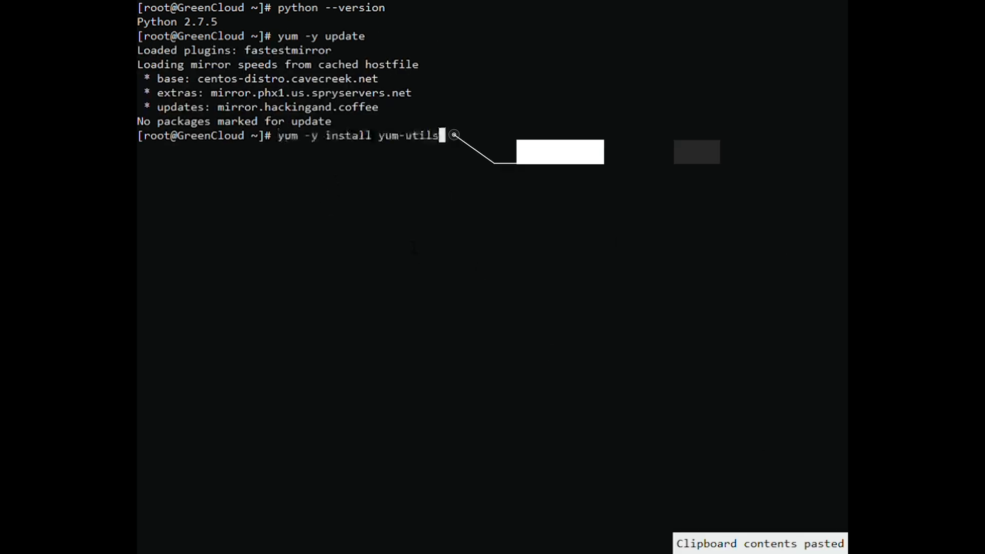
pyautogui.press('Return')
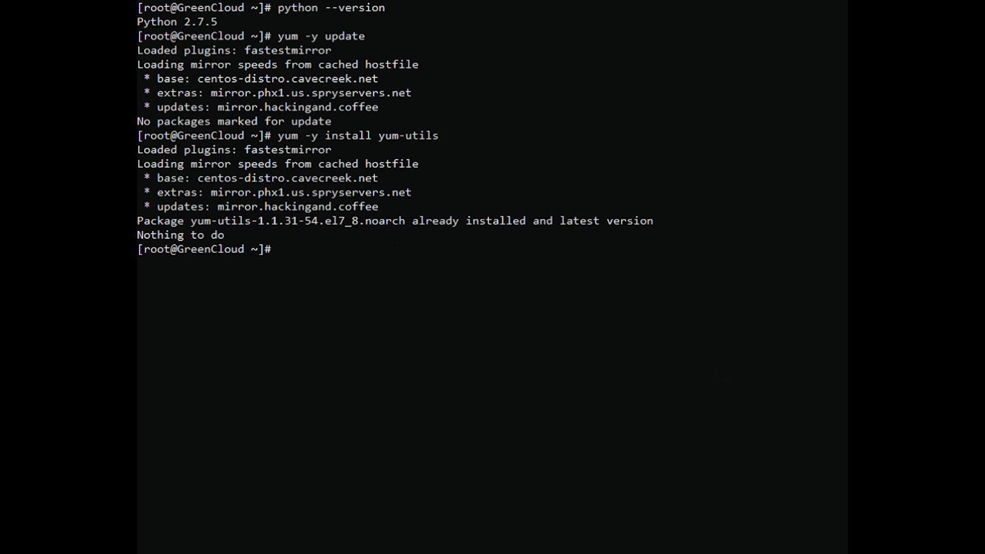
pyautogui.write('yum -y groupinstall development')
pyautogui.press('Return')
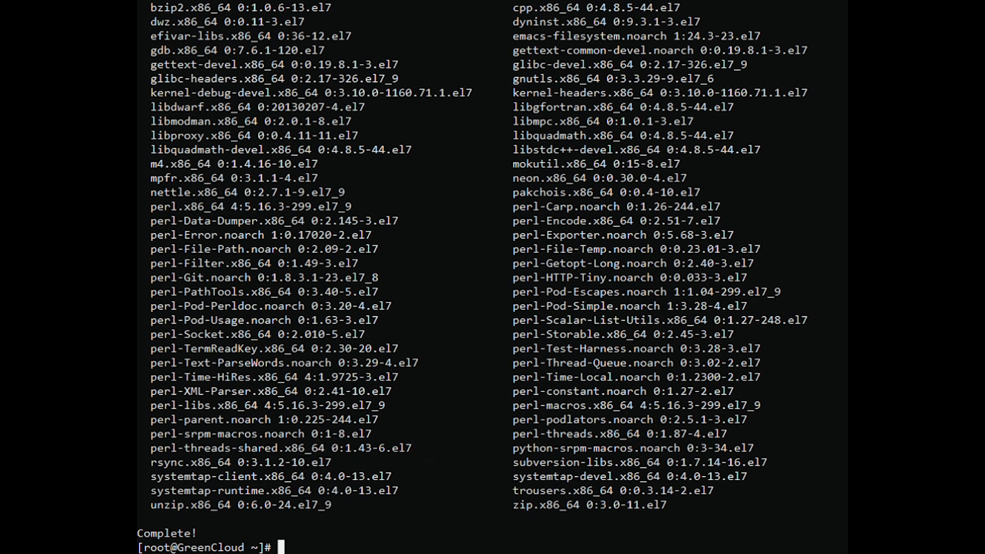
pyautogui.write('yum install \\ https://repo.ius.io/ius-release-el7.rpm \\ https://dl.fedoraproject.org/pub/epel/epel-release-latest-7.noarch.rpm')
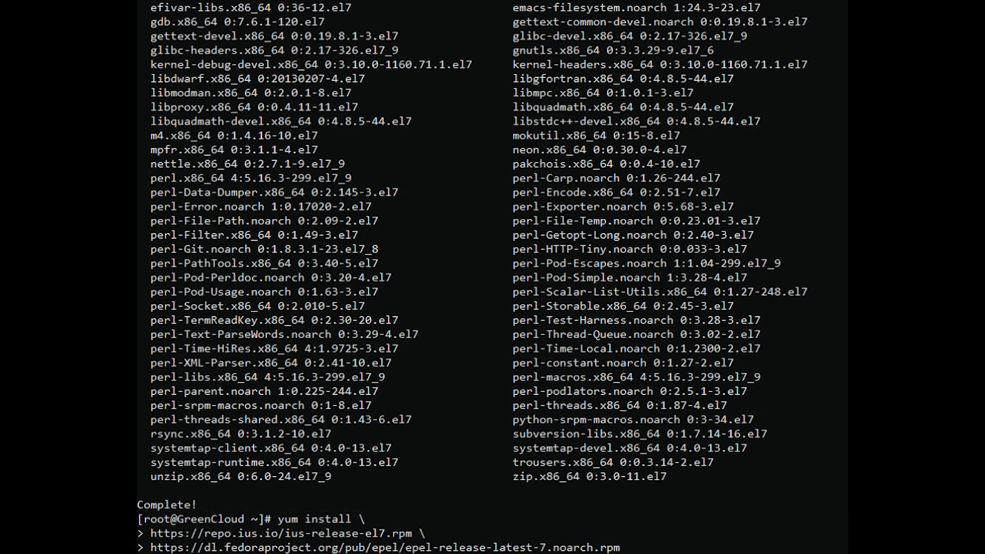
# Install the IUS and EPEL release repository packages with yum, confirming with y
pyautogui.press('Return')
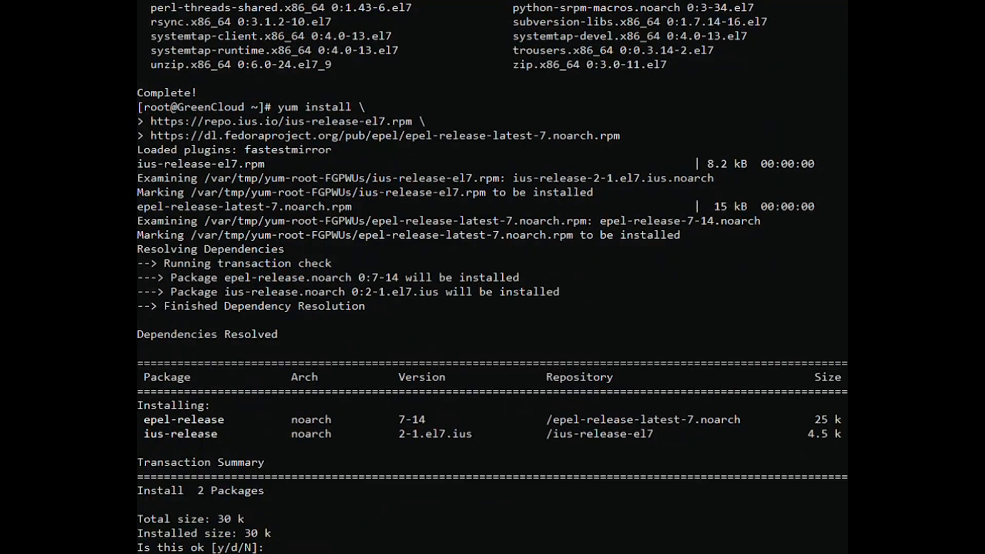
pyautogui.write('y')
pyautogui.press('Return')
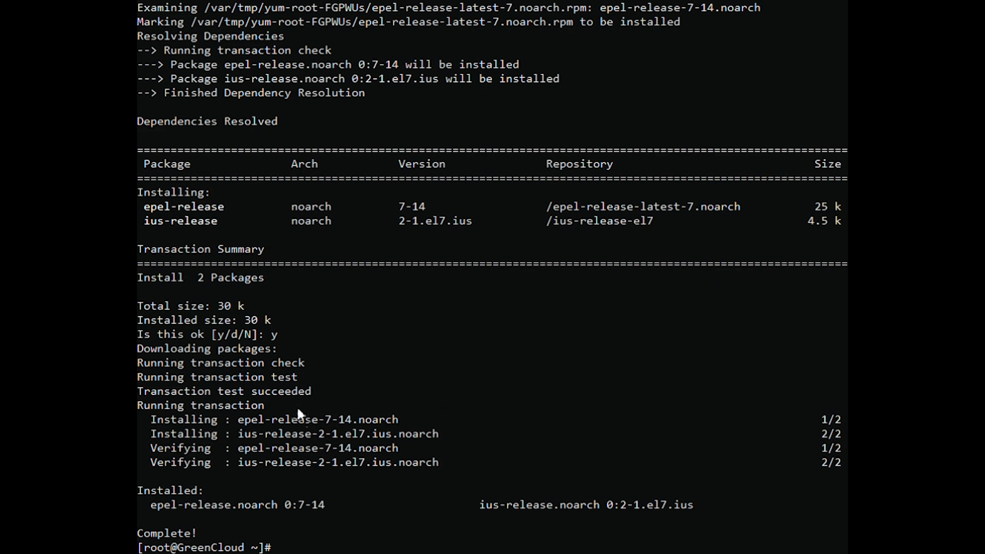
pyautogui.write('yum -y install python36u')
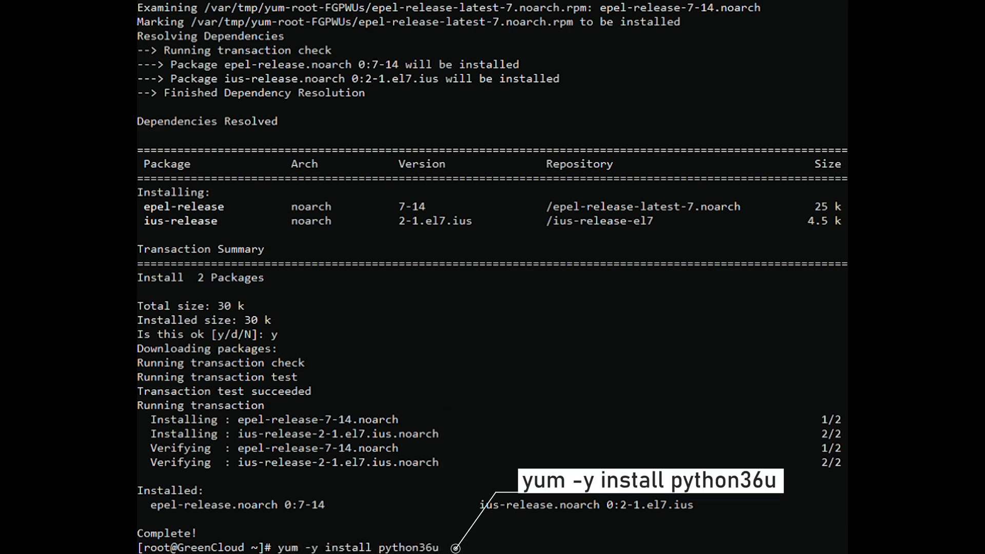
# Install python36u, python36u-pip and python36u-devel with yum
pyautogui.press('Return')
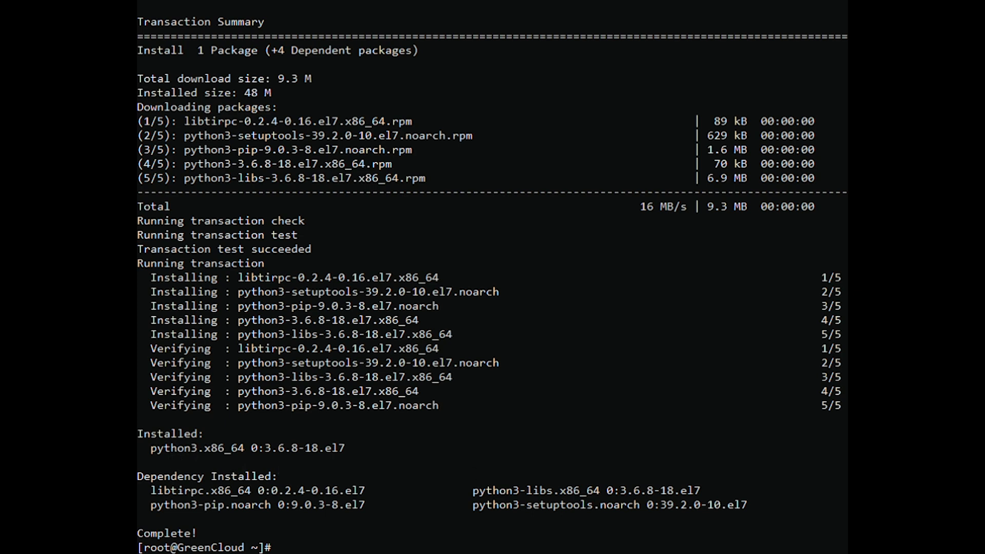
pyautogui.write('yum -y install python36u-pip')
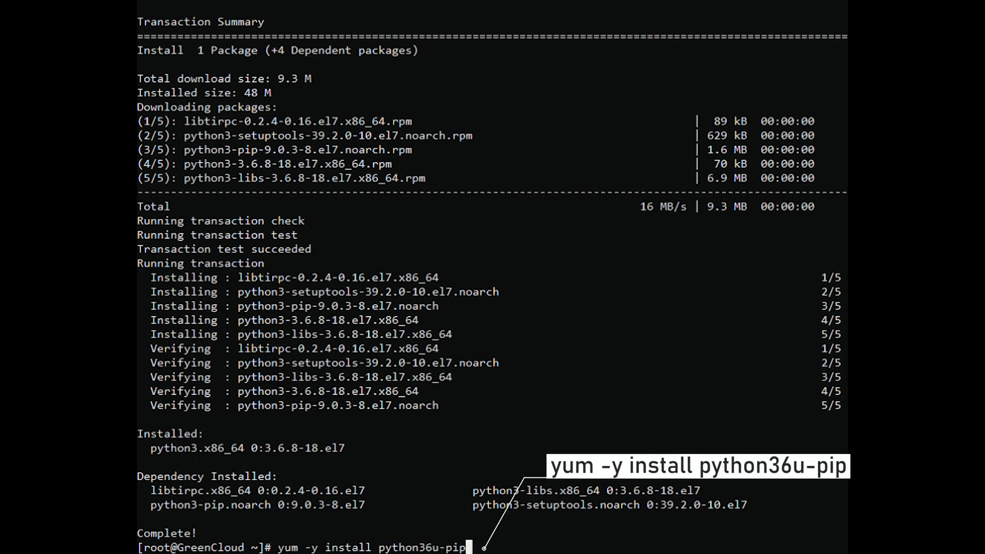
pyautogui.press('Return')
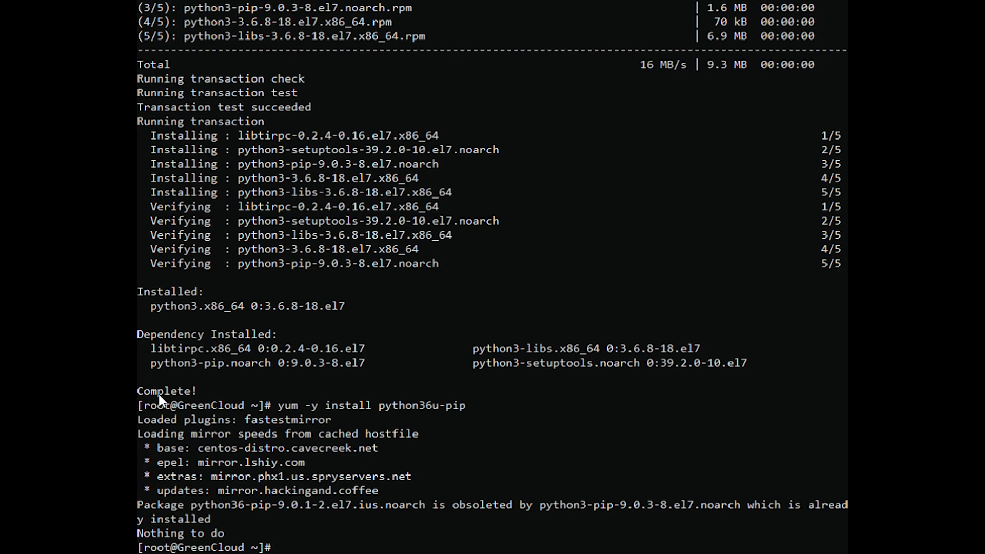
pyautogui.write('yum -y install python36u-devel')
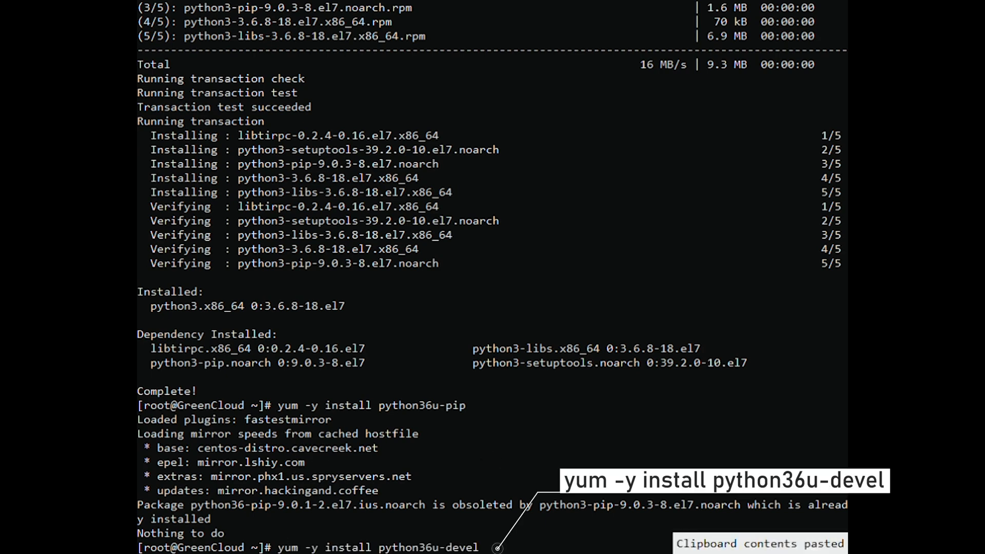
pyautogui.press('Return')
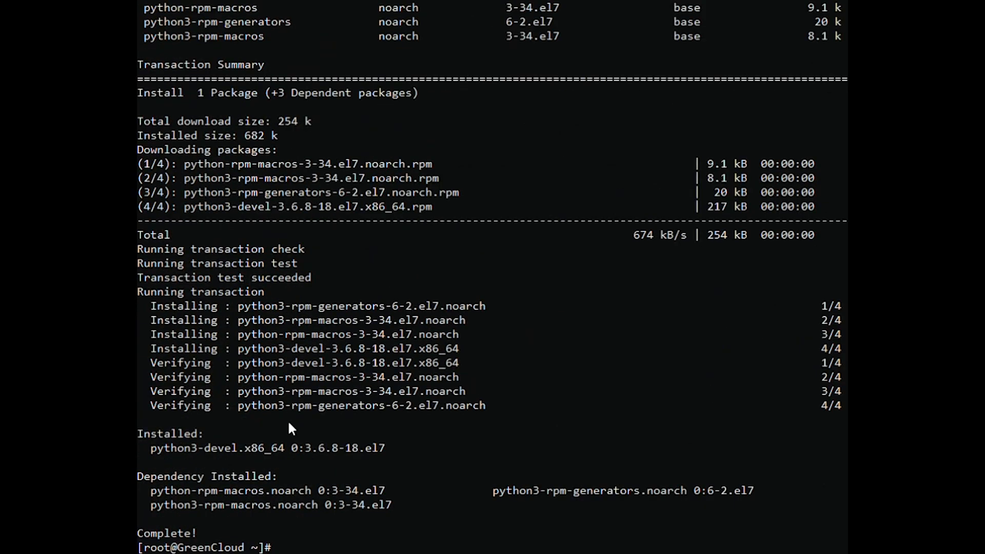
pyautogui.write('python3.6 --version')
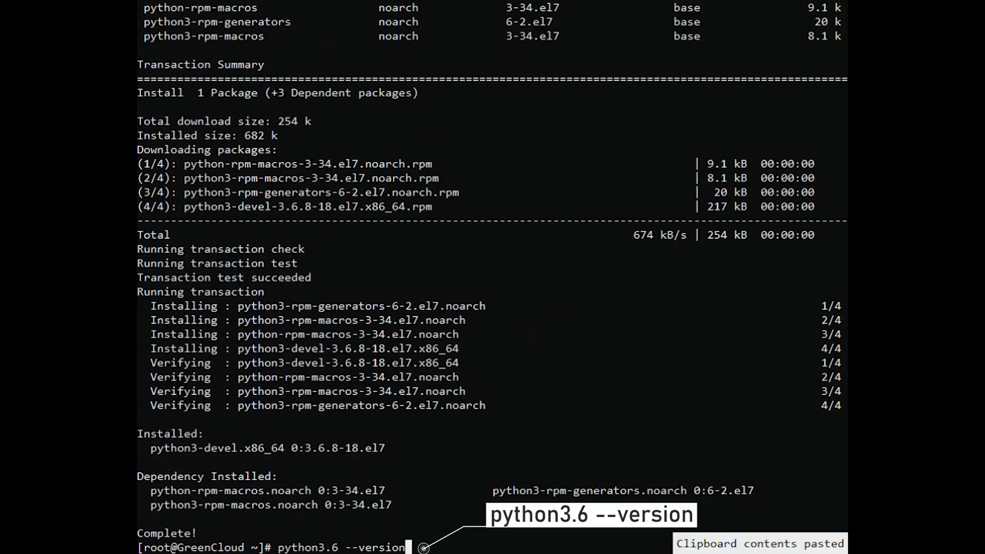
# Run python3.6 --version showing 3.6.8 and which python3.6 showing /usr/bin/python3.6
pyautogui.press('Return')
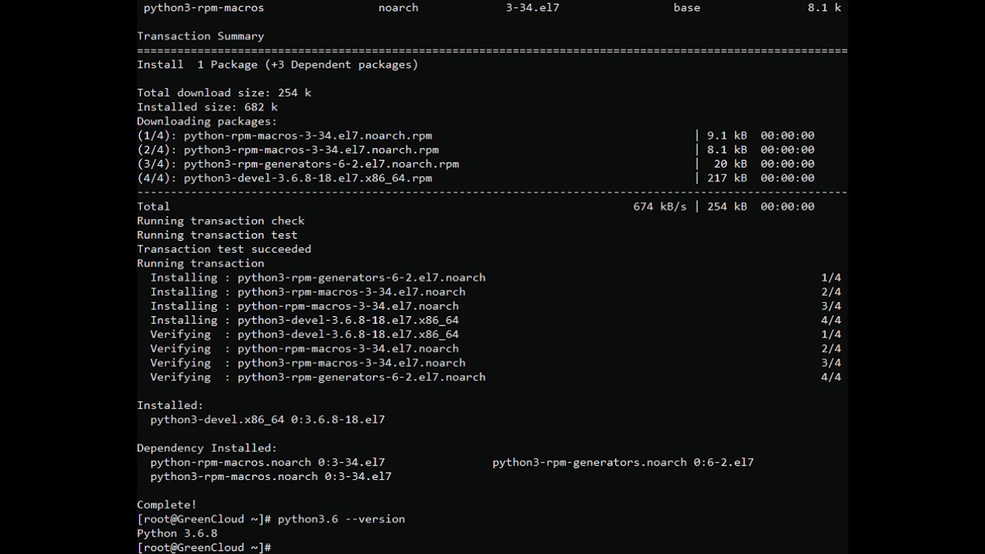
pyautogui.write('which python3.6')
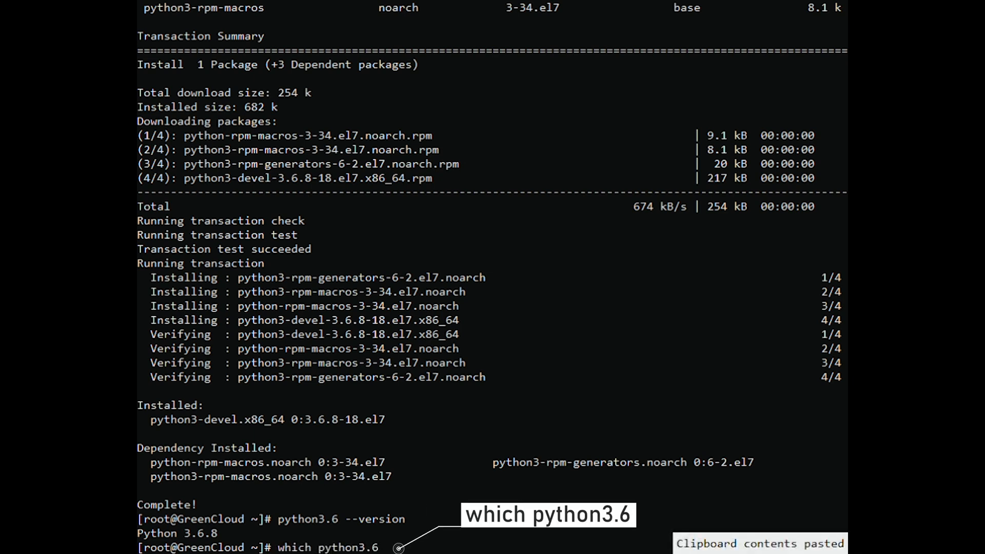
pyautogui.press('Return')
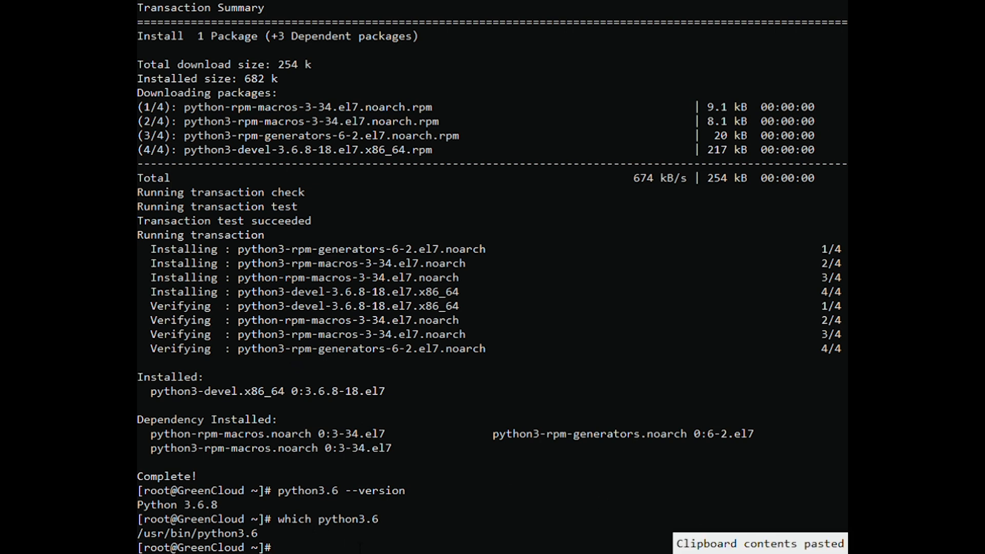
pyautogui.write('vi ~/.bash_profile')
# Add alias python='/usr/bin/python3.6' to ~/.bash_profile in vi and save with :wq
pyautogui.press('Return')
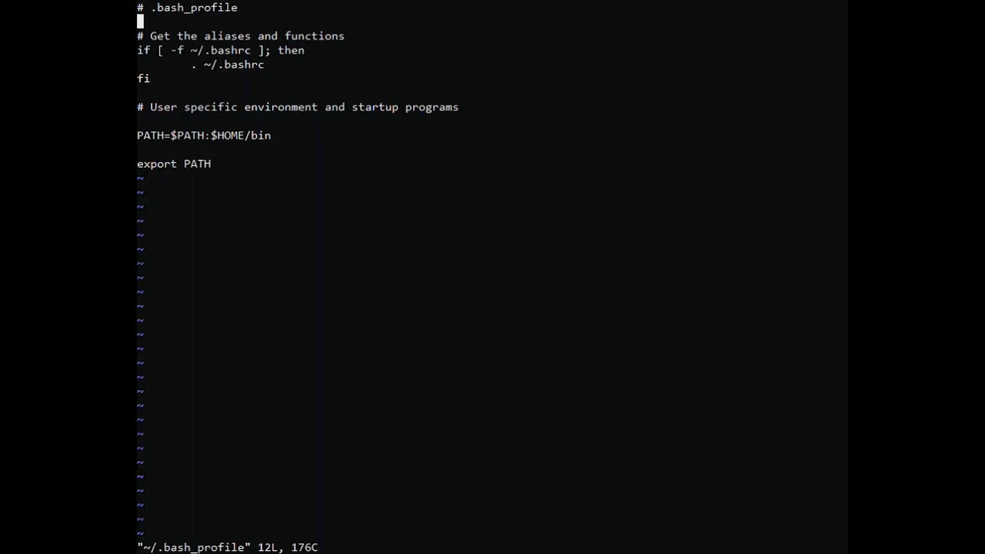
pyautogui.write('i')
pyautogui.write("alias python='/usr/bin/python3.6'")
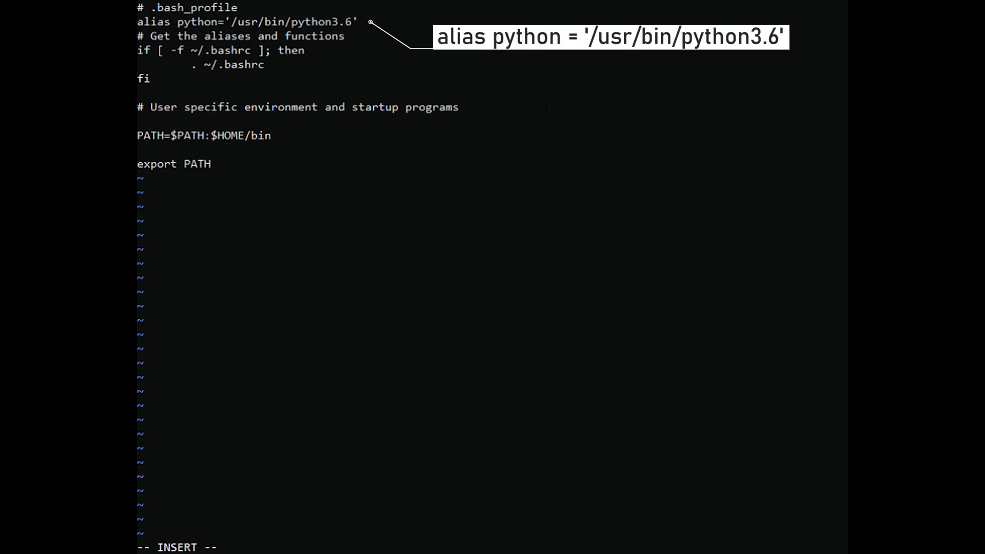
pyautogui.press('Escape')
pyautogui.write(':')
pyautogui.write('w')
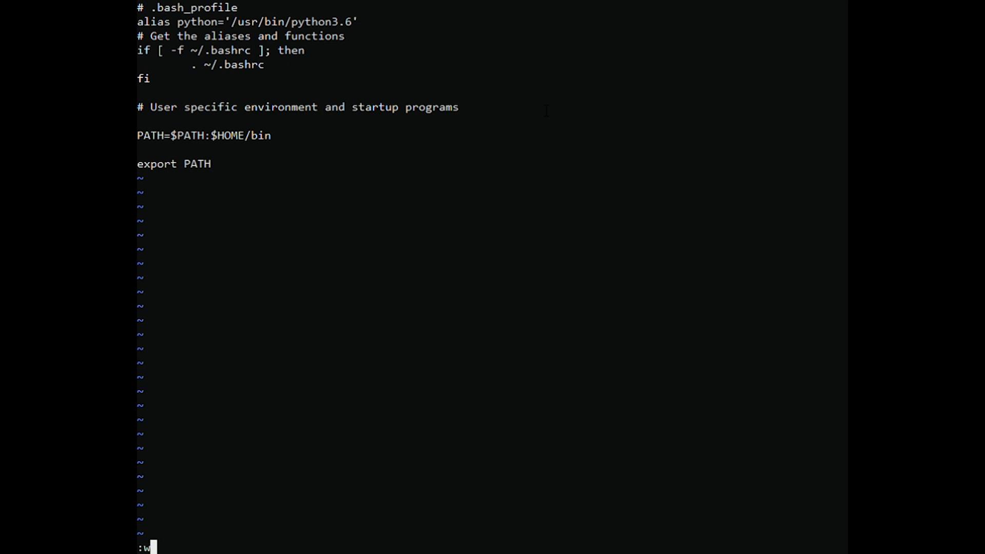
pyautogui.write('q')
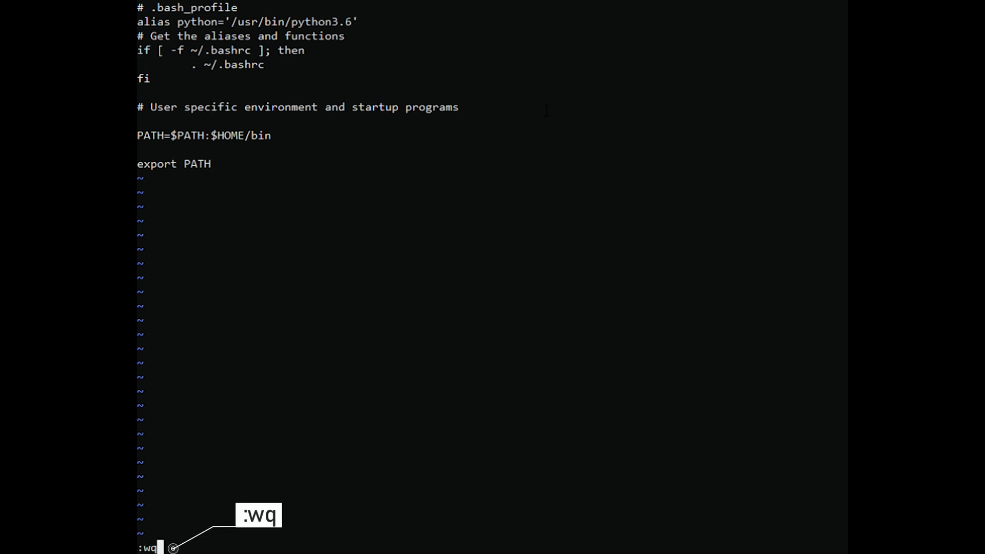
pyautogui.press('Return')
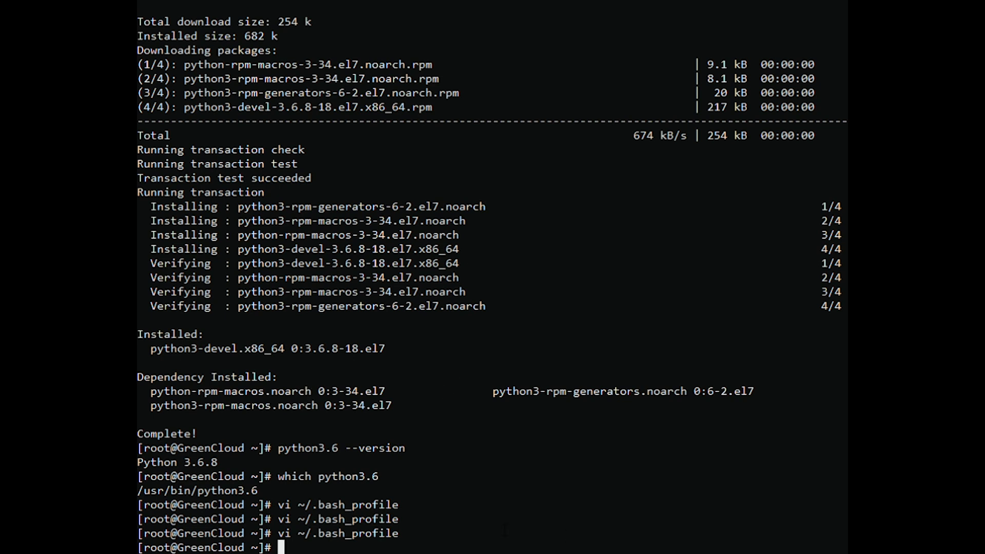
pyautogui.write('source ~/.bash_profile')
# Source ~/.bash_profile so python --version now reports Python 3.6.8
pyautogui.press('Return')
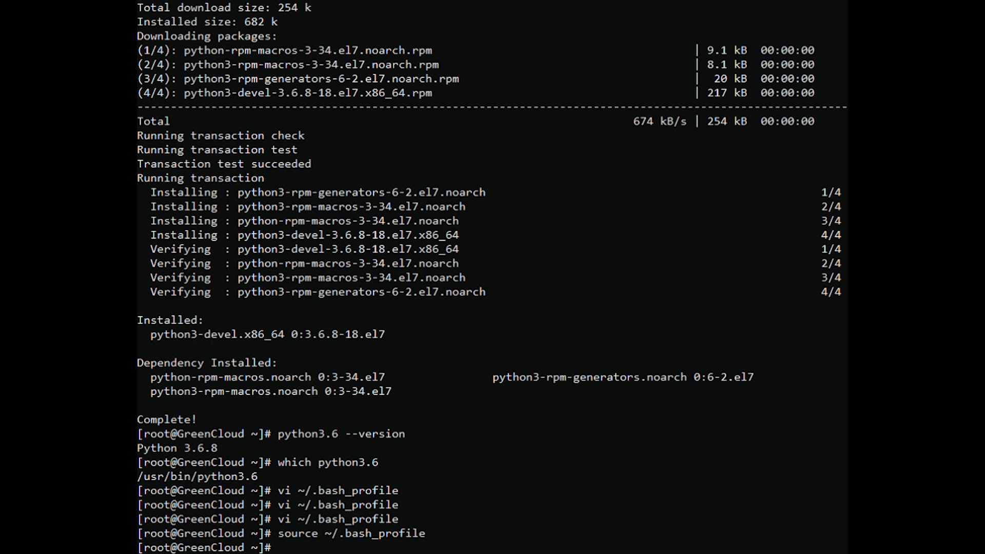
pyautogui.write('python --version')
pyautogui.press('Return')
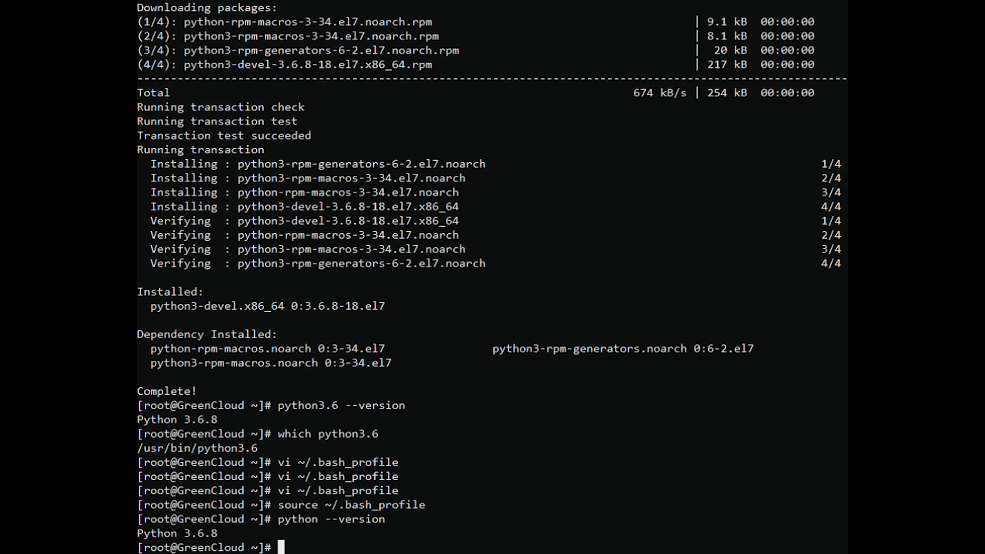